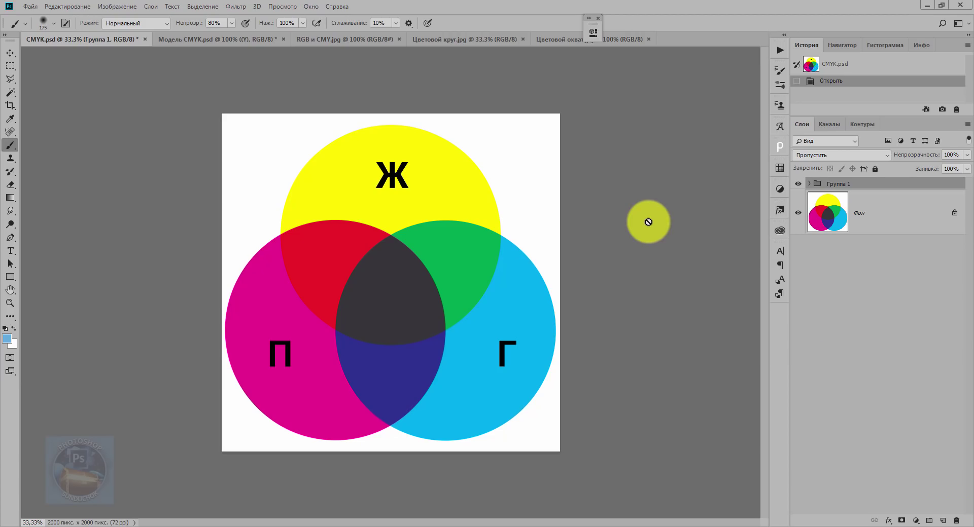
# - In Модель CMYK.psd, show layer г's cyan circle beneath the CMYK title
pyautogui.click(213, 39)
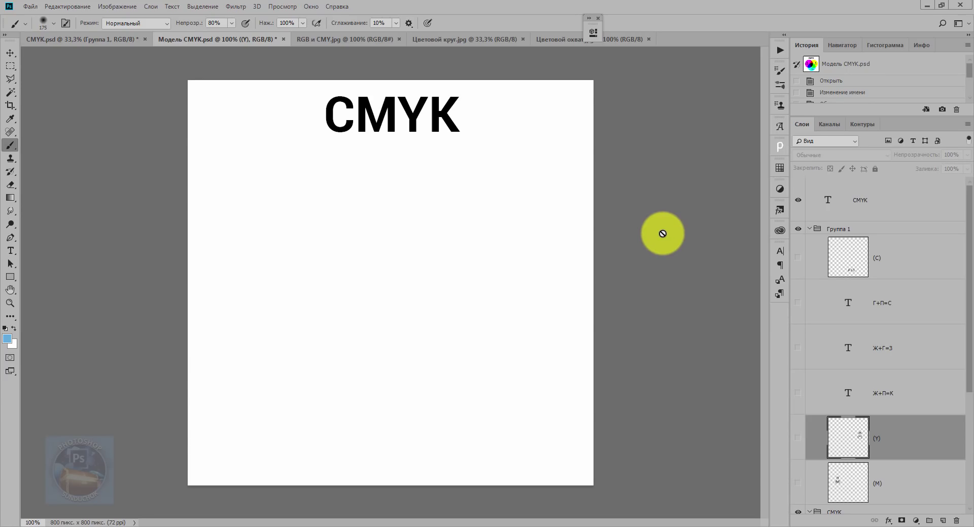
pyautogui.scroll(-4, 836, 396)
pyautogui.click(798, 402)
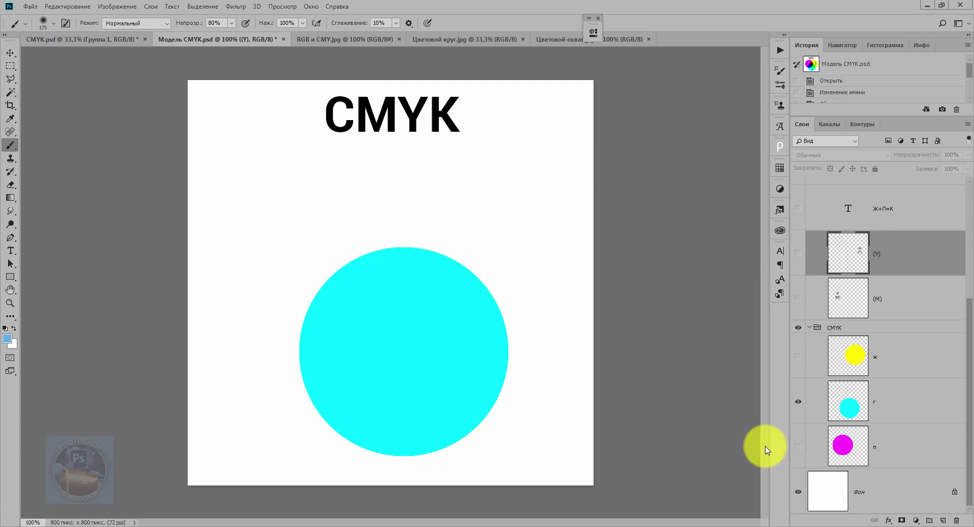
# - Turn on layers п and ж so the magenta and yellow circles overlap the cyan one
pyautogui.click(797, 448)
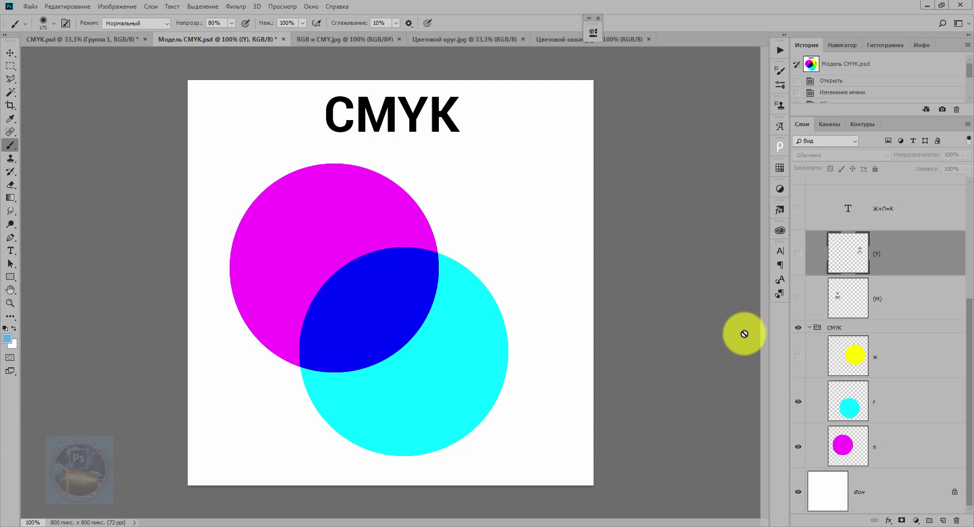
pyautogui.click(797, 356)
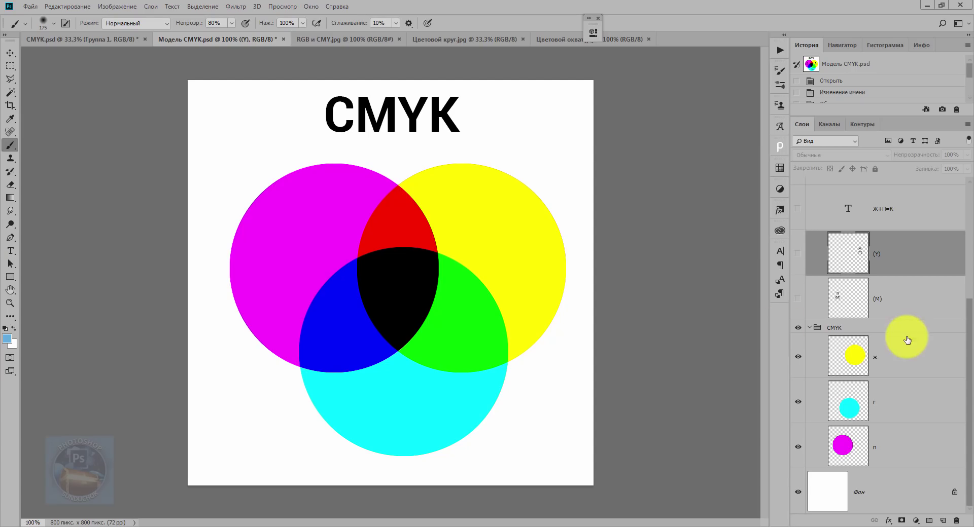
pyautogui.moveTo(970, 340); pyautogui.dragTo(968, 223)
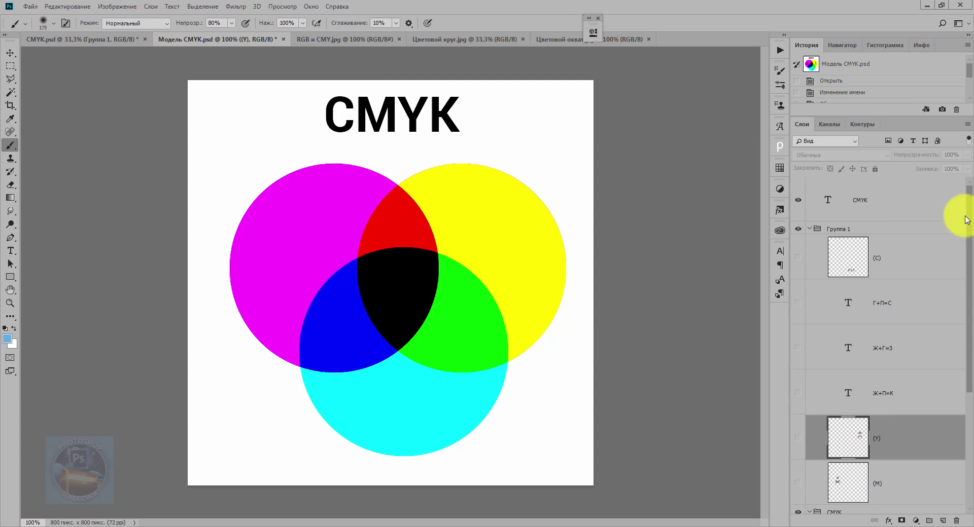
# - Turn on the Г(С), Ж (Y) and П (M) label layers in Группа 1
pyautogui.click(798, 258)
pyautogui.click(795, 443)
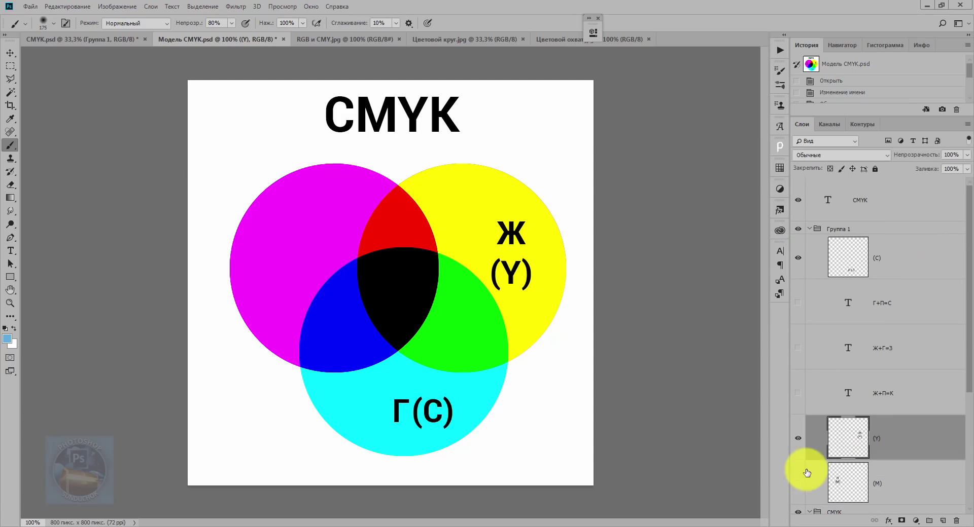
pyautogui.click(797, 483)
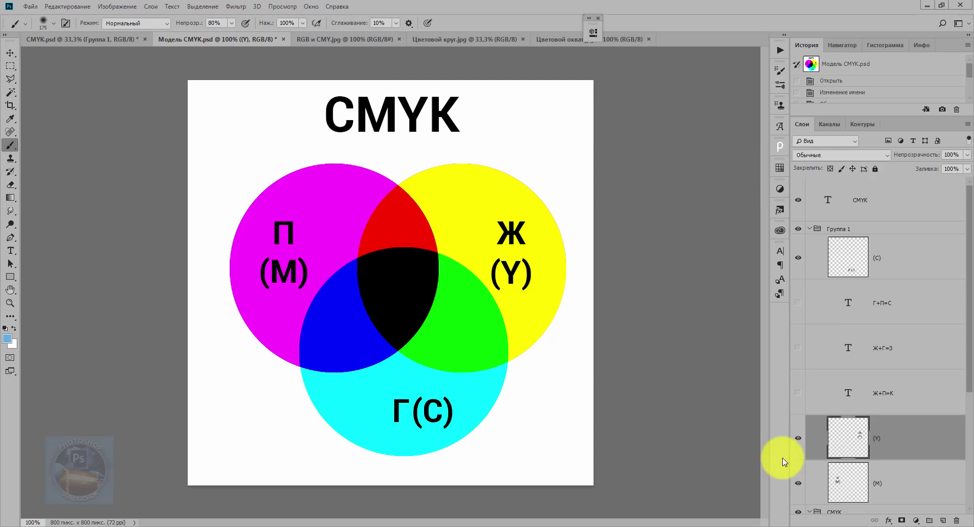
pyautogui.moveTo(969, 380); pyautogui.dragTo(970, 501)
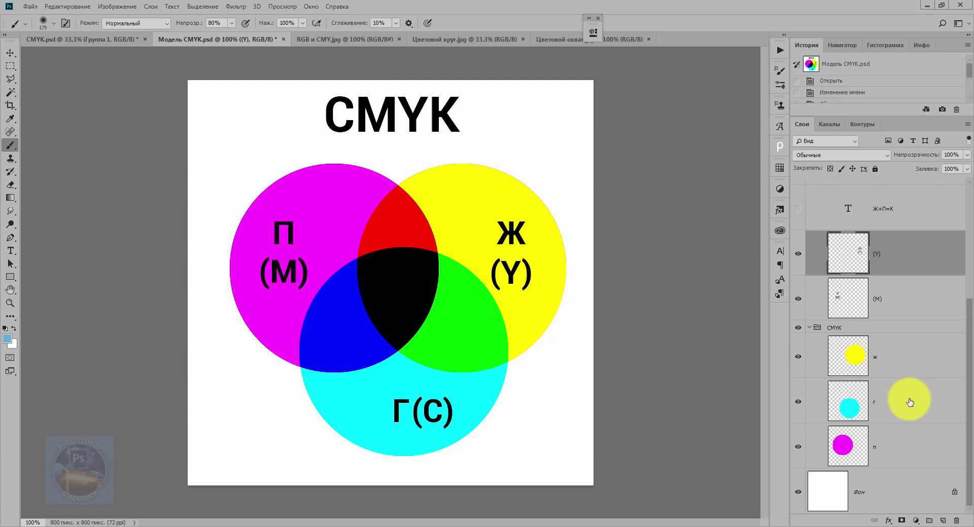
# - Set layer г's opacity to 0% and layer п's opacity to 50%
pyautogui.click(910, 402)
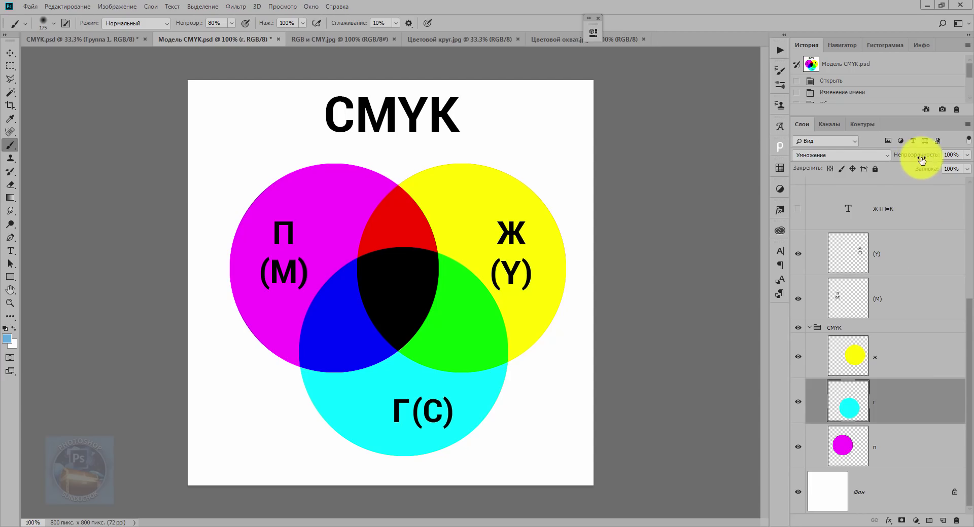
pyautogui.moveTo(930, 159); pyautogui.dragTo(786, 154)
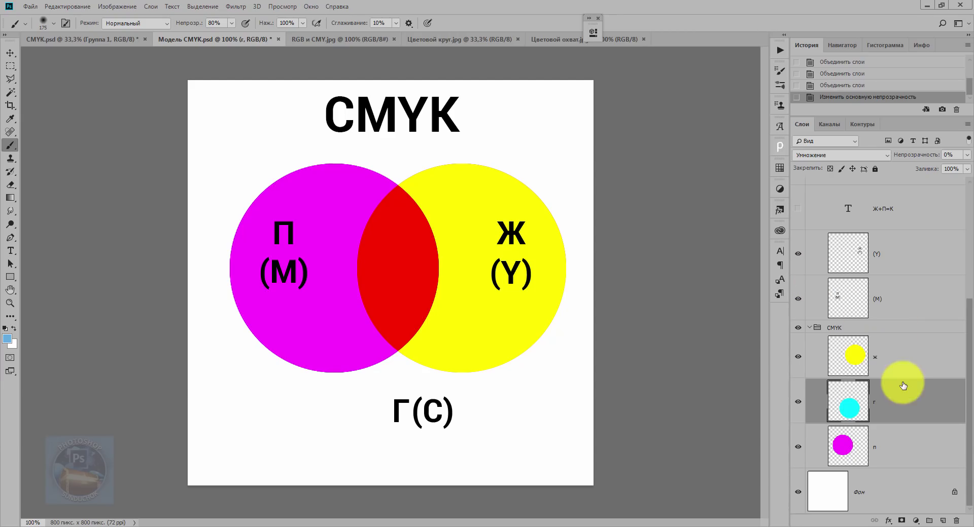
pyautogui.click(903, 447)
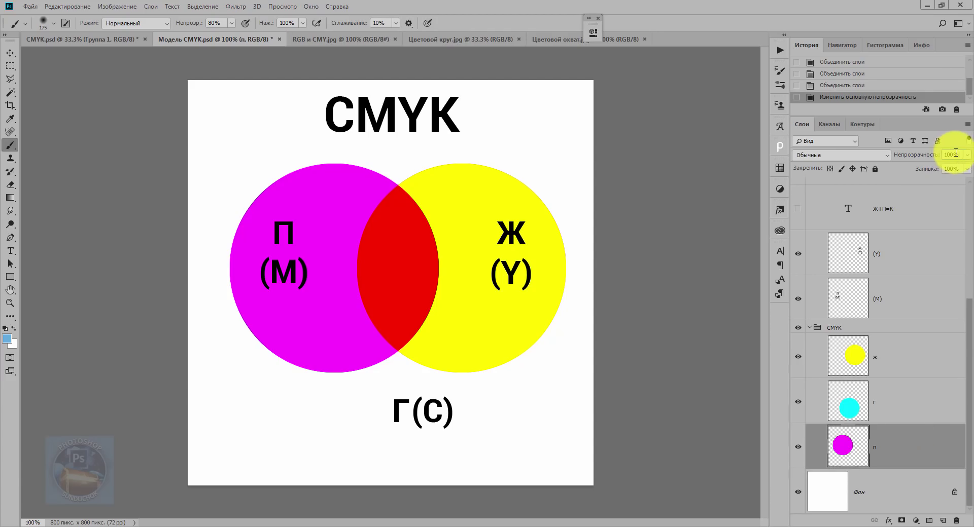
pyautogui.click(929, 157)
pyautogui.write('5')
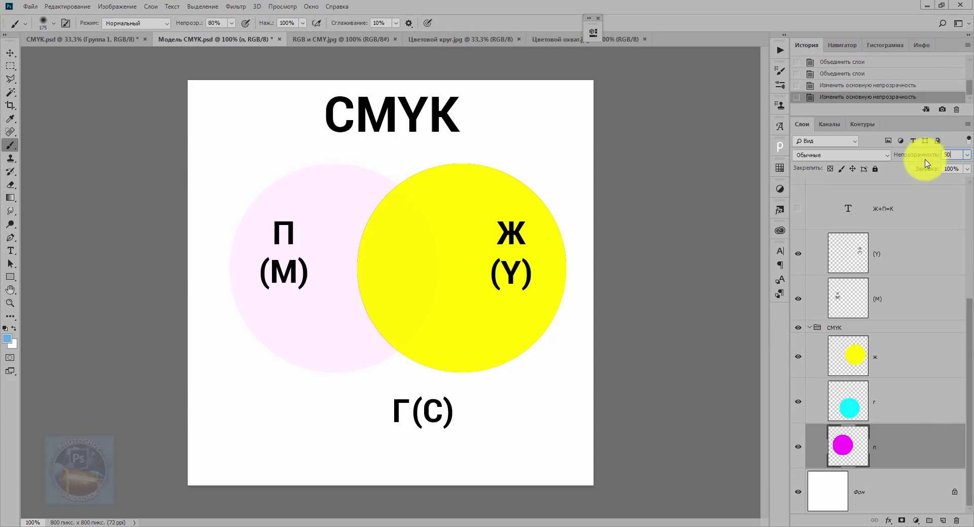
pyautogui.write('0')
pyautogui.press('Return')
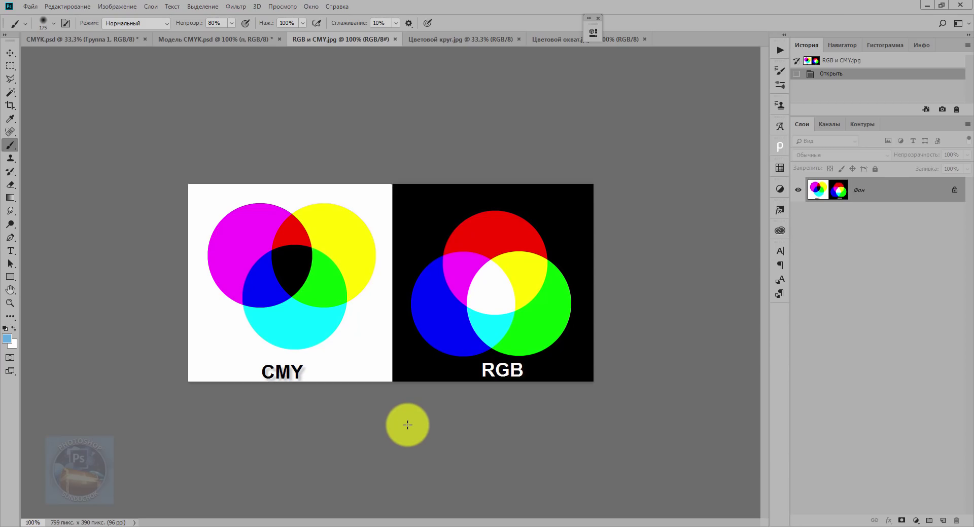
# - Bring up the Цветовой круг.jpg colour wheel document
pyautogui.click(455, 39)
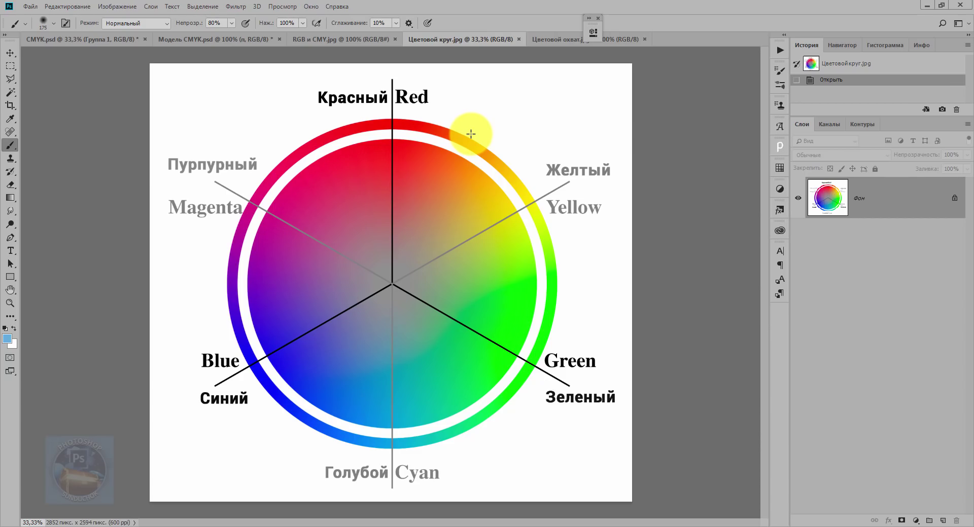
# - Go back to the Модель CMYK.psd document
pyautogui.click(250, 39)
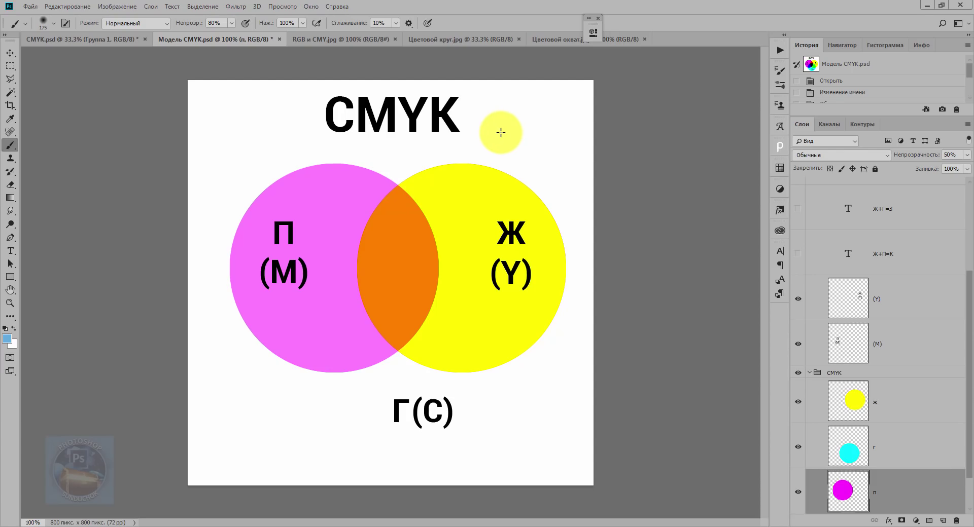
# - Restore layers г and п to 100% opacity
pyautogui.scroll(-1, 970, 317)
pyautogui.click(893, 402)
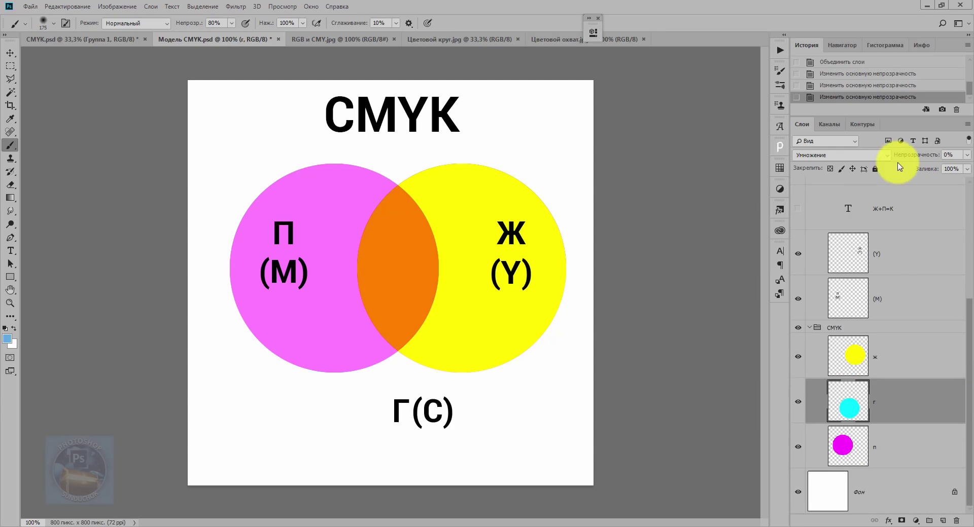
pyautogui.moveTo(920, 155); pyautogui.dragTo(970, 154)
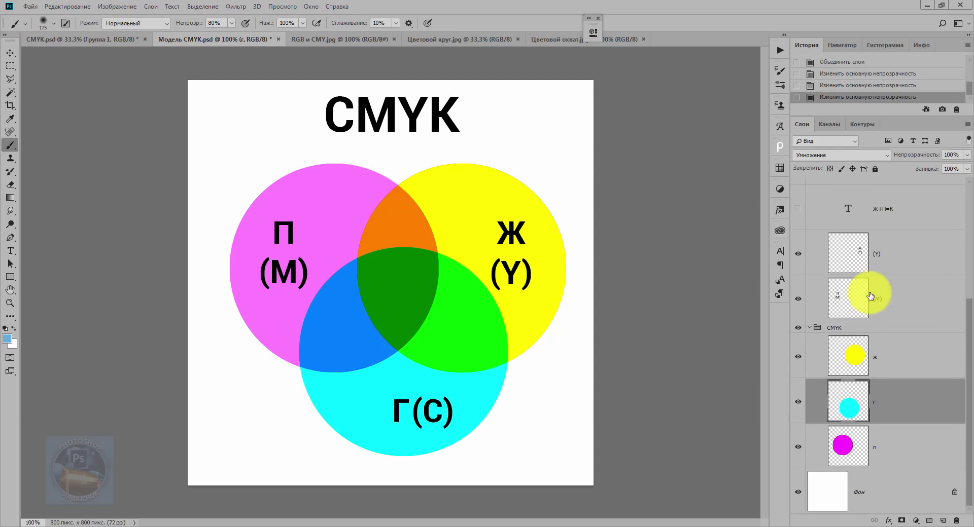
pyautogui.click(890, 441)
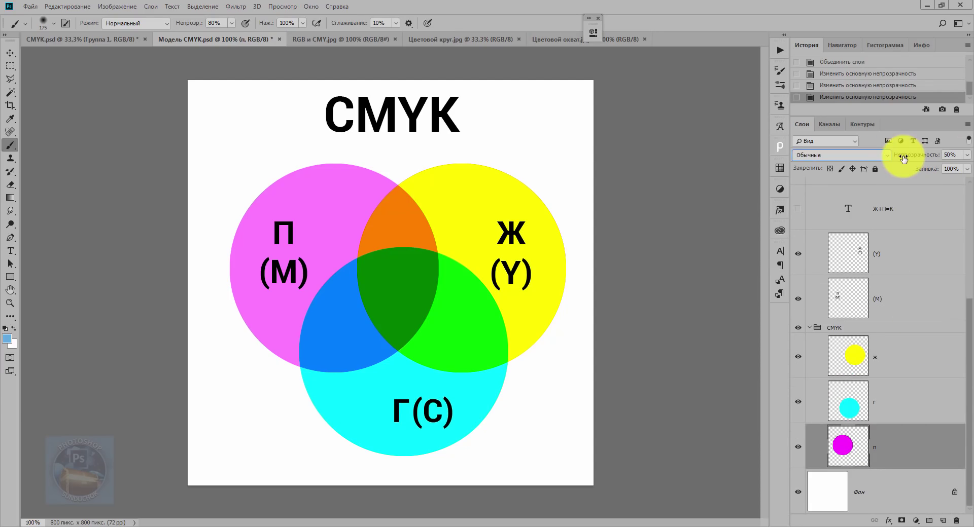
pyautogui.moveTo(917, 158); pyautogui.dragTo(948, 159)
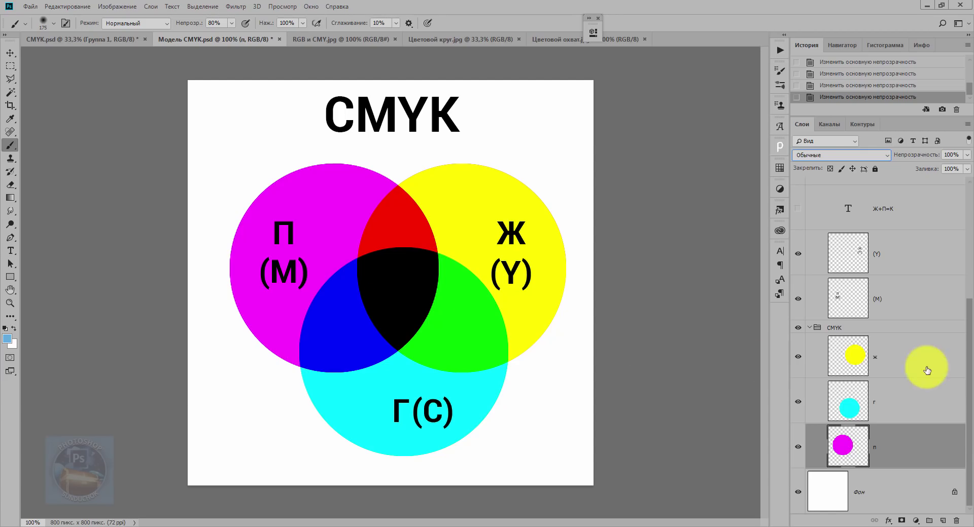
# - Turn on the Ж+П=К, Ж+Г=З and Г+П=С labels in the red, green and blue overlaps
pyautogui.scroll(2, 957, 274)
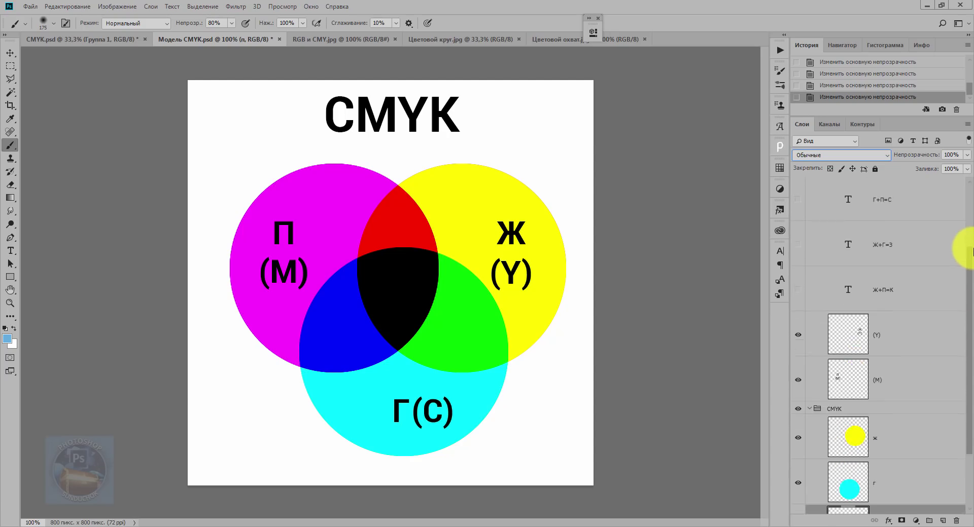
pyautogui.scroll(3, 953, 256)
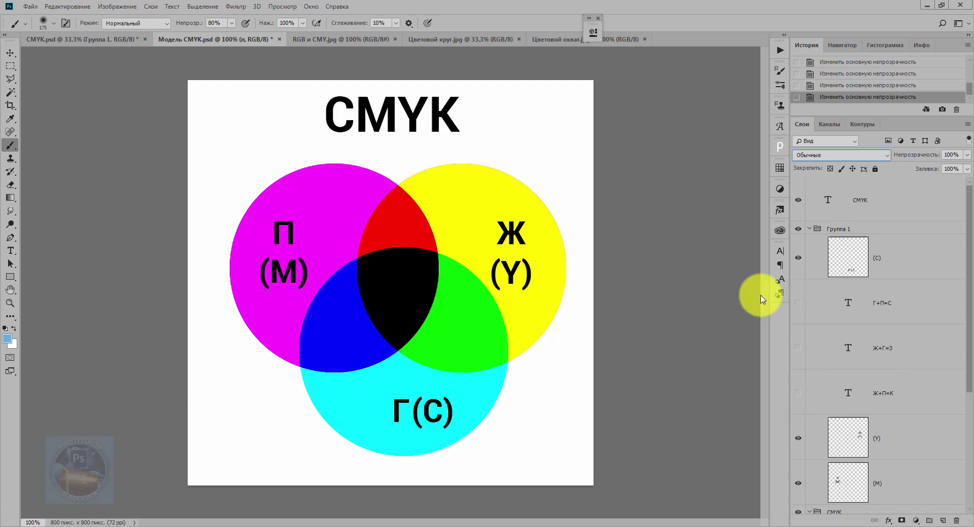
pyautogui.click(798, 394)
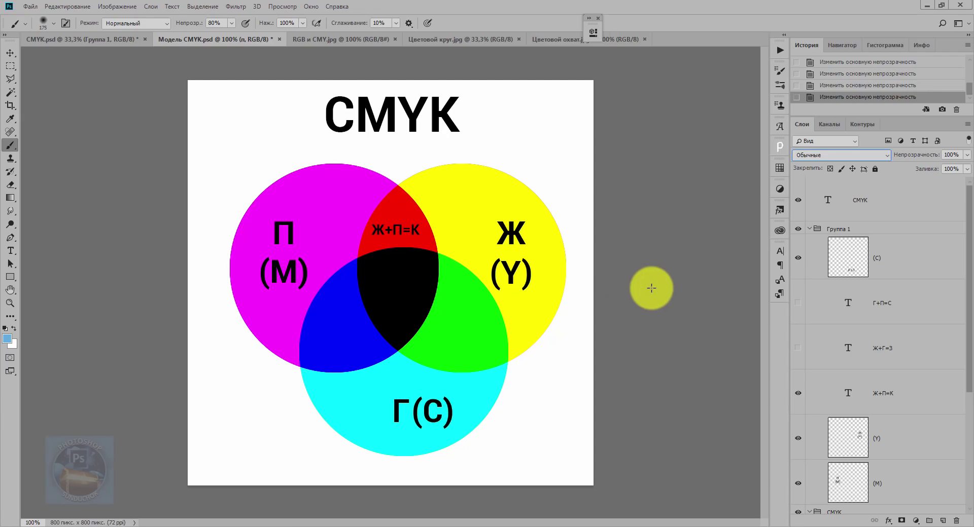
pyautogui.click(797, 348)
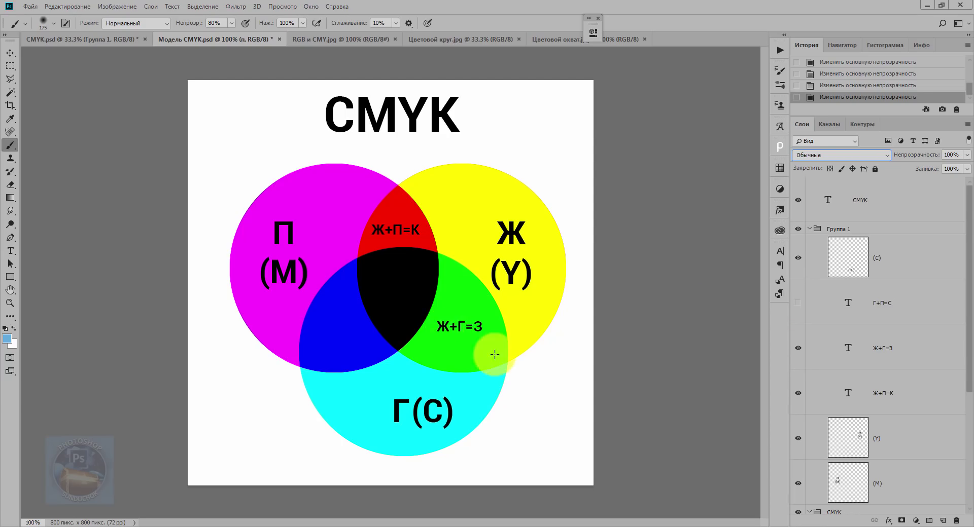
pyautogui.click(798, 303)
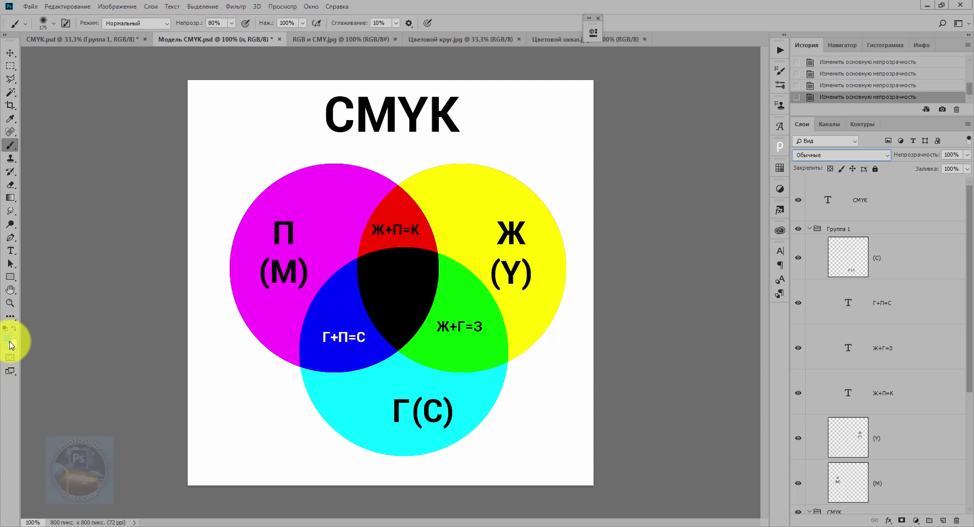
# - Inspect the foreground Color Picker's light blue values C 58, M 19, Y 0, K 0, then dismiss it
pyautogui.click(7, 338)
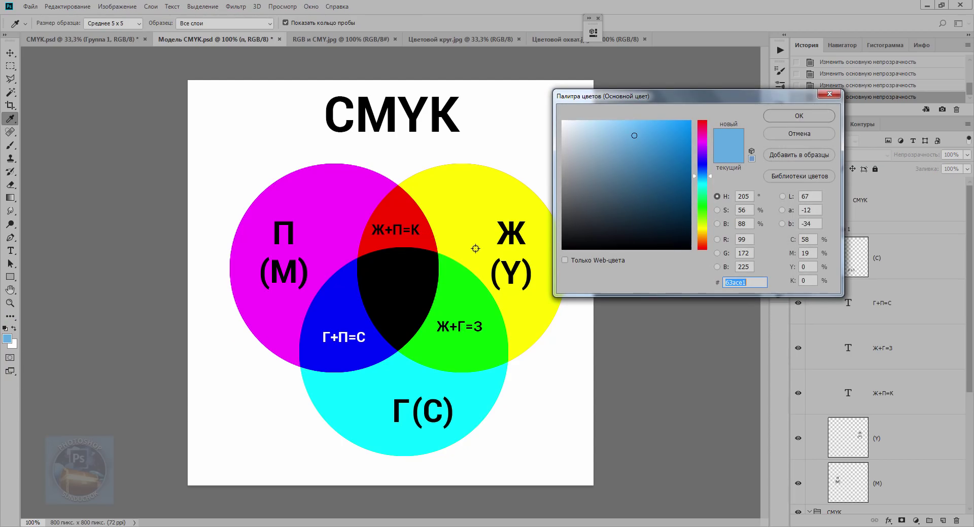
pyautogui.moveTo(643, 96); pyautogui.dragTo(573, 98)
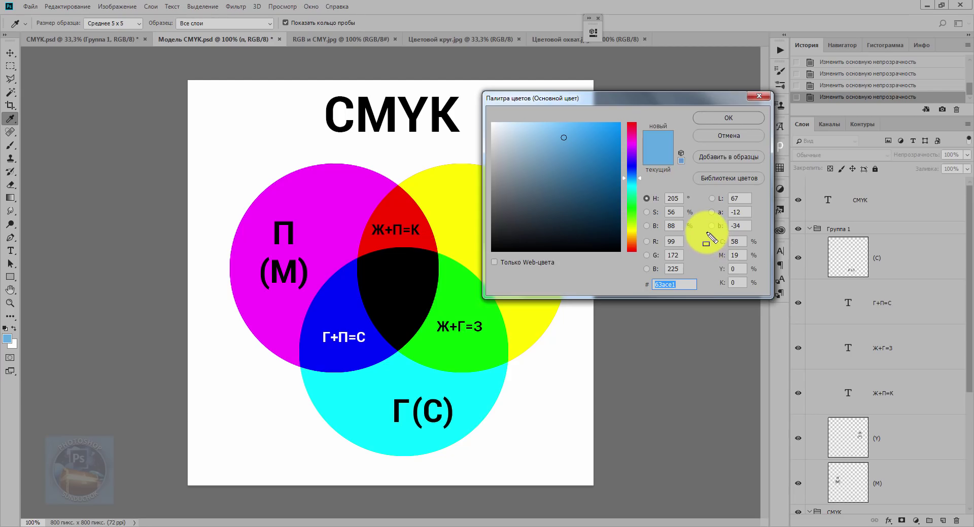
pyautogui.moveTo(706, 232); pyautogui.dragTo(770, 292)
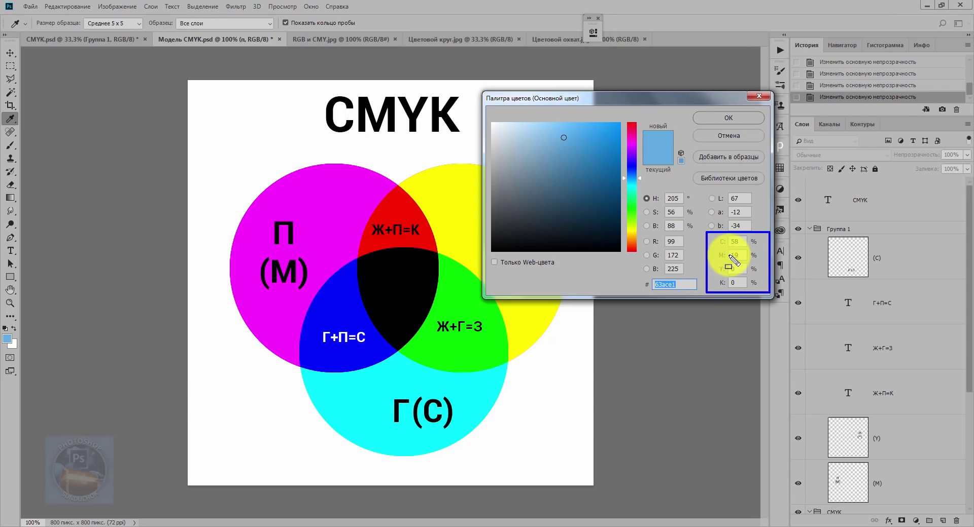
pyautogui.press('Escape')
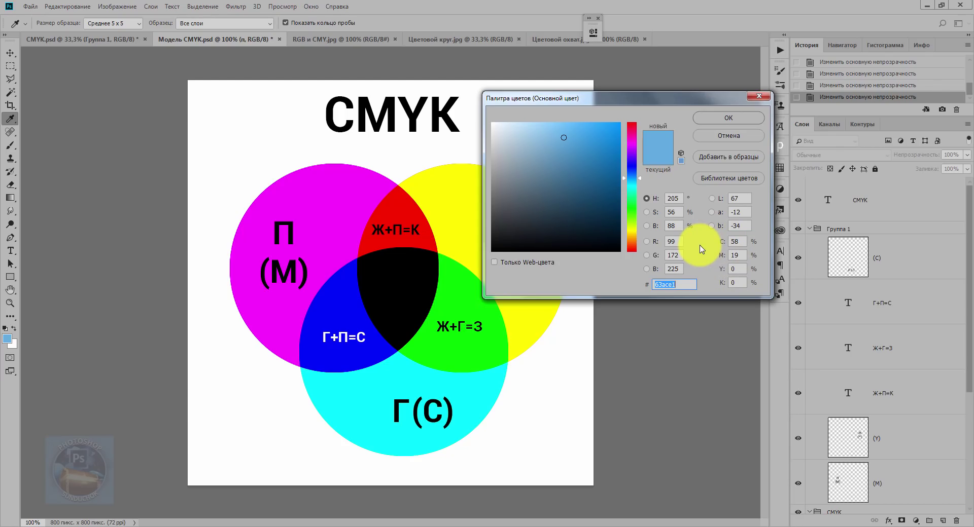
# - Enter 100 for the magenta and yellow percentages in the Color Picker
pyautogui.click(726, 256)
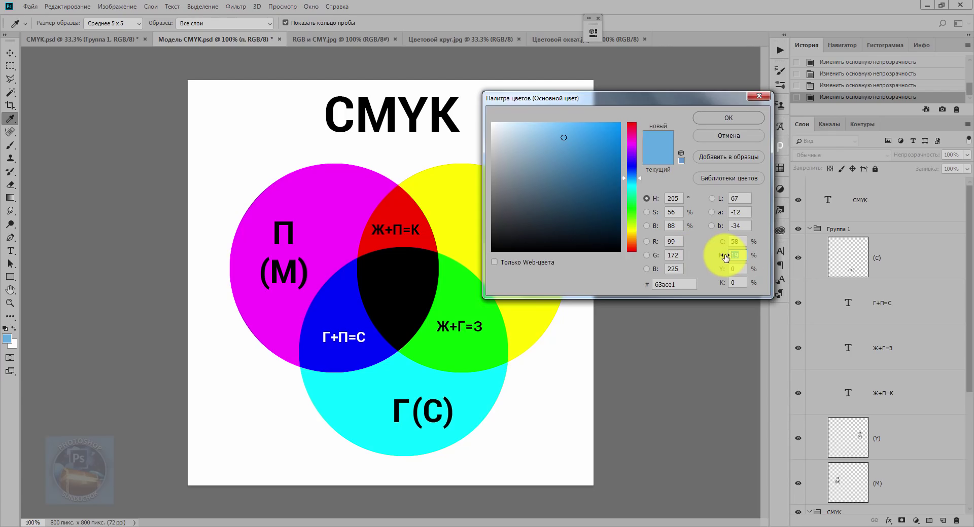
pyautogui.write('100')
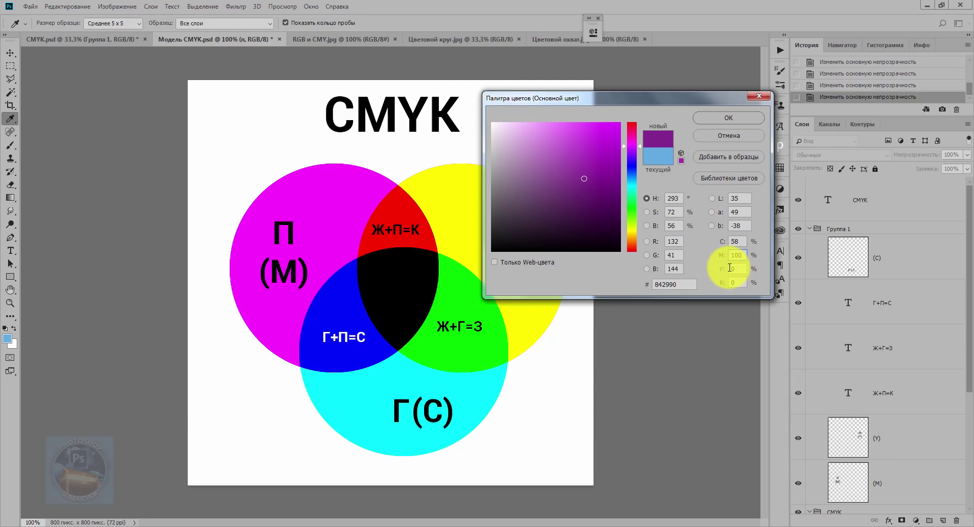
pyautogui.click(724, 269)
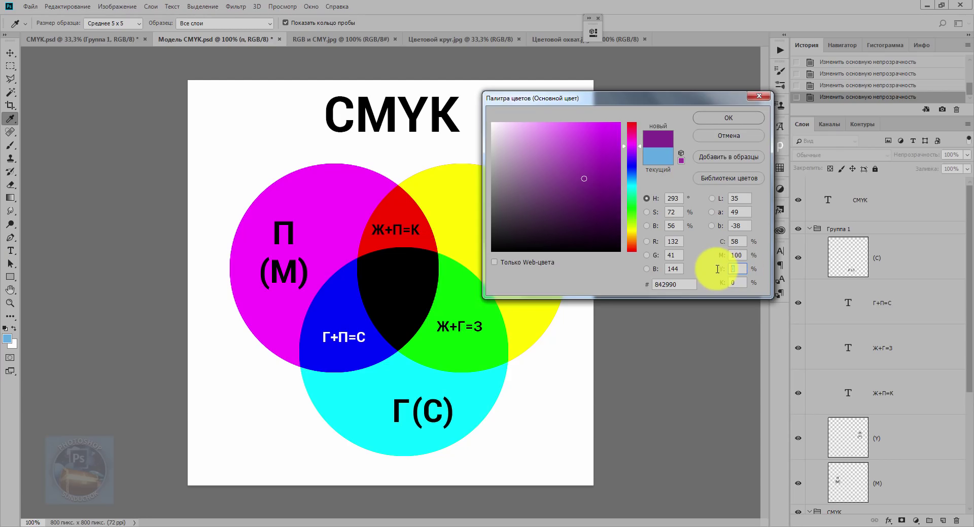
pyautogui.write('10')
pyautogui.write('0')
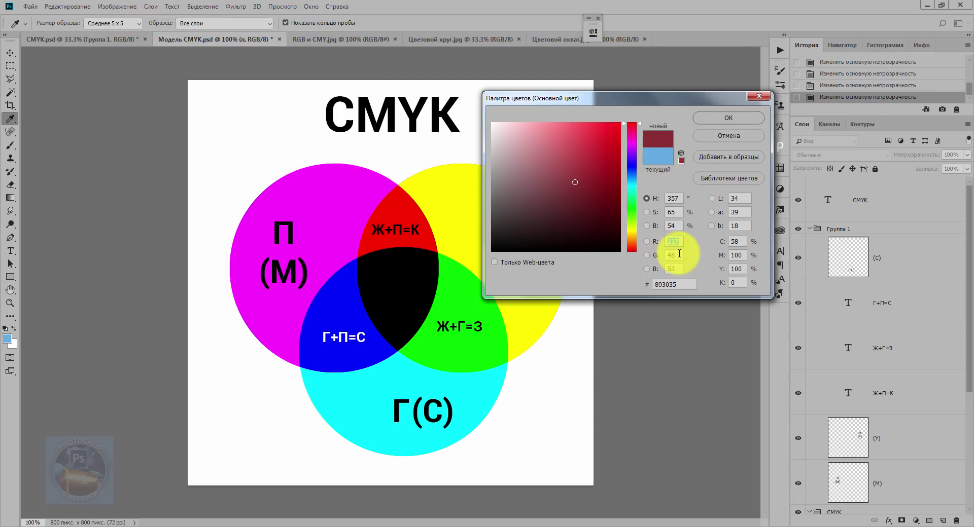
# - Try RGB values, entering blue 48 and picking pure red from the colour field
pyautogui.click(673, 255)
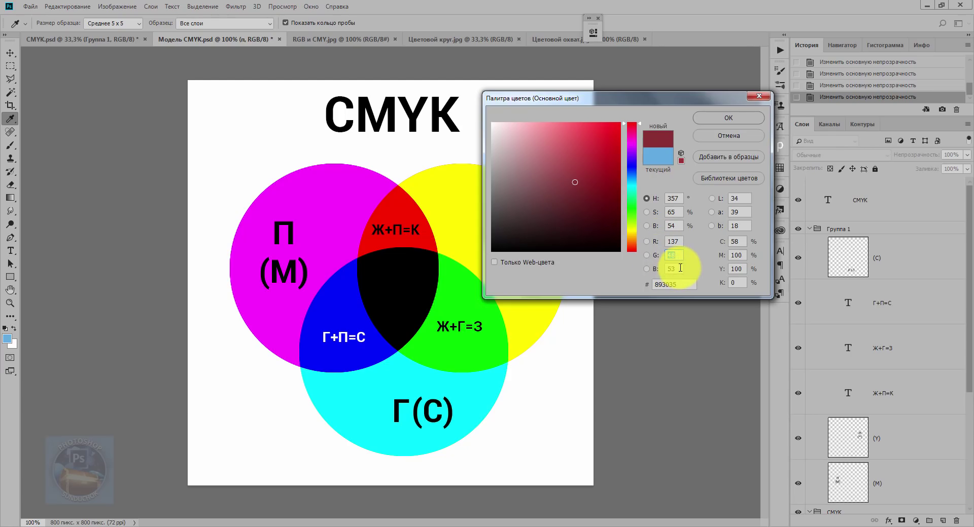
pyautogui.click(678, 268)
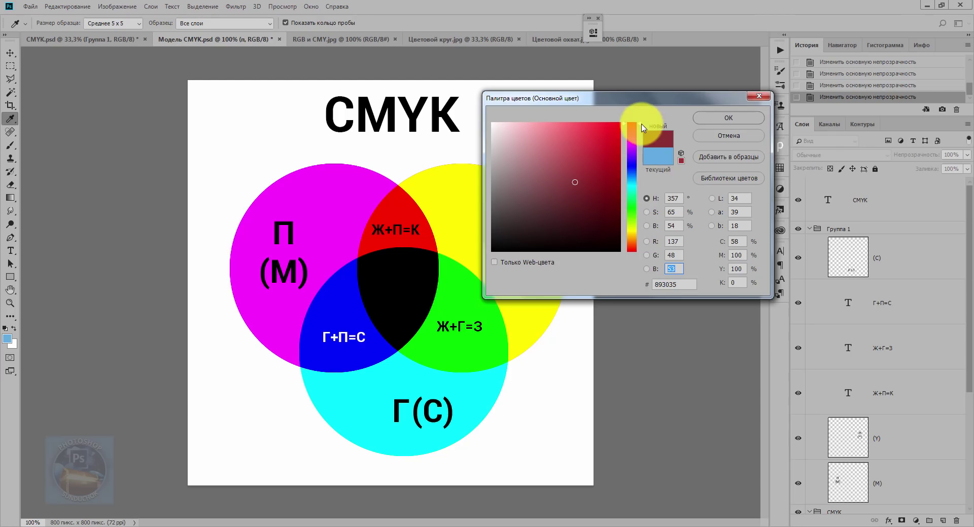
pyautogui.write('48')
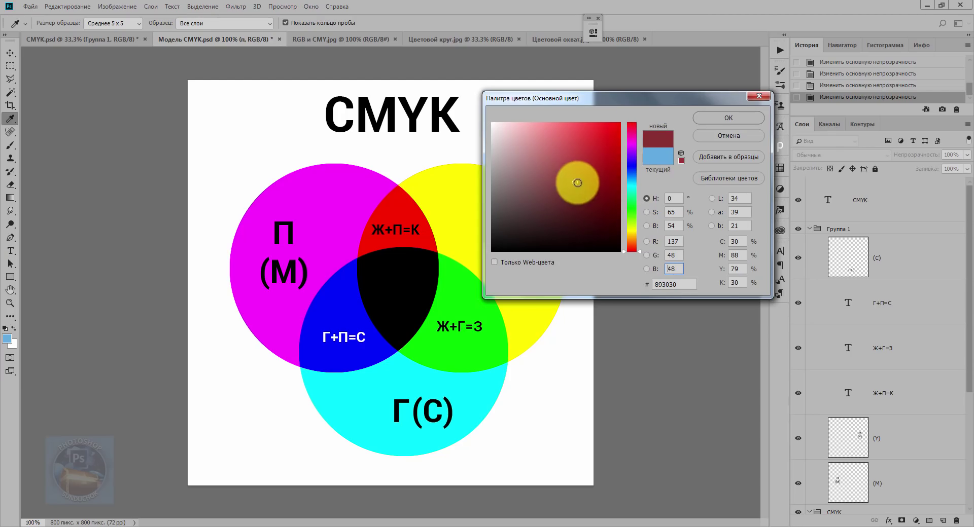
pyautogui.moveTo(577, 183); pyautogui.dragTo(637, 102)
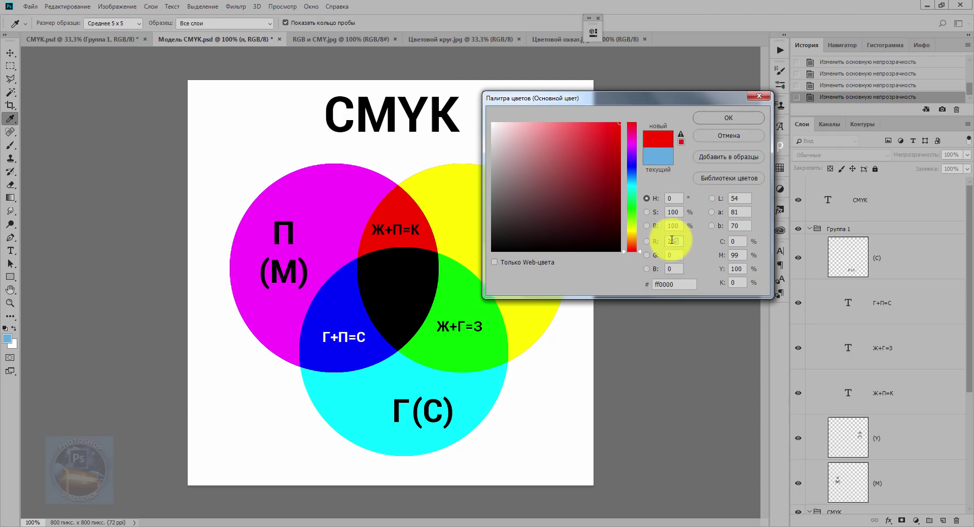
pyautogui.click(662, 269)
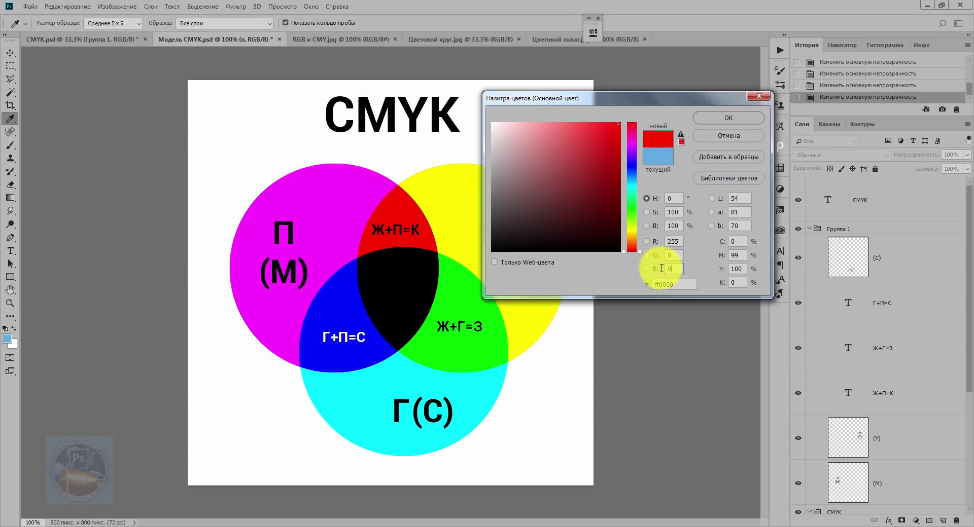
pyautogui.doubleClick(662, 269)
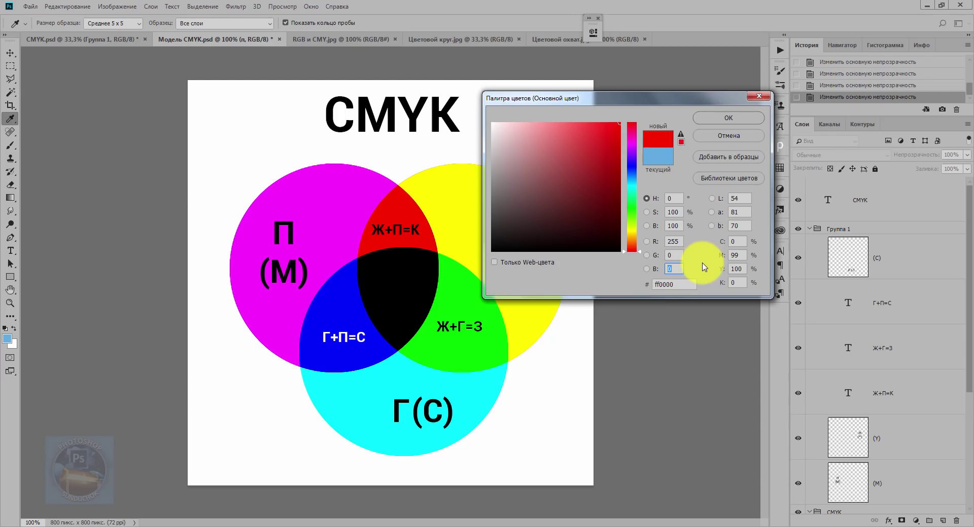
# - Set magenta to 0 and cyan to 100, giving the green 00a651
pyautogui.click(738, 267)
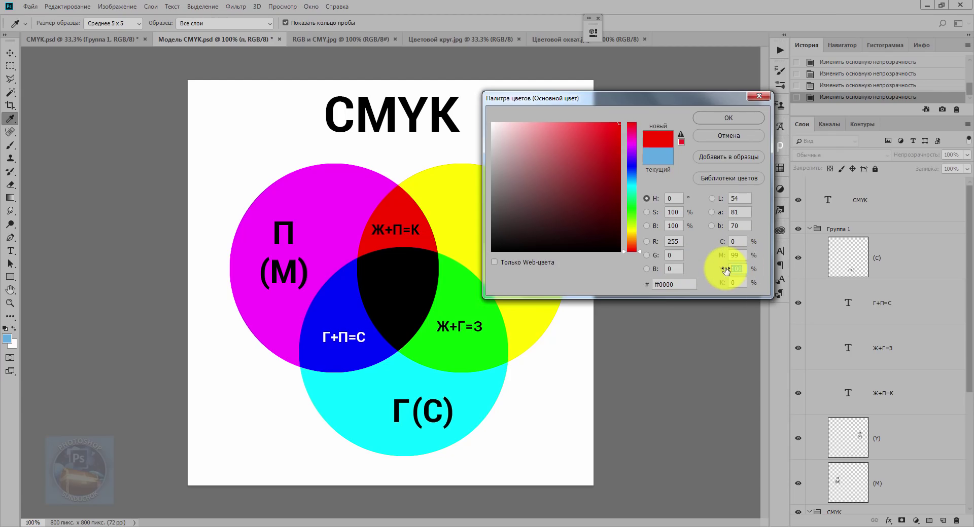
pyautogui.click(722, 257)
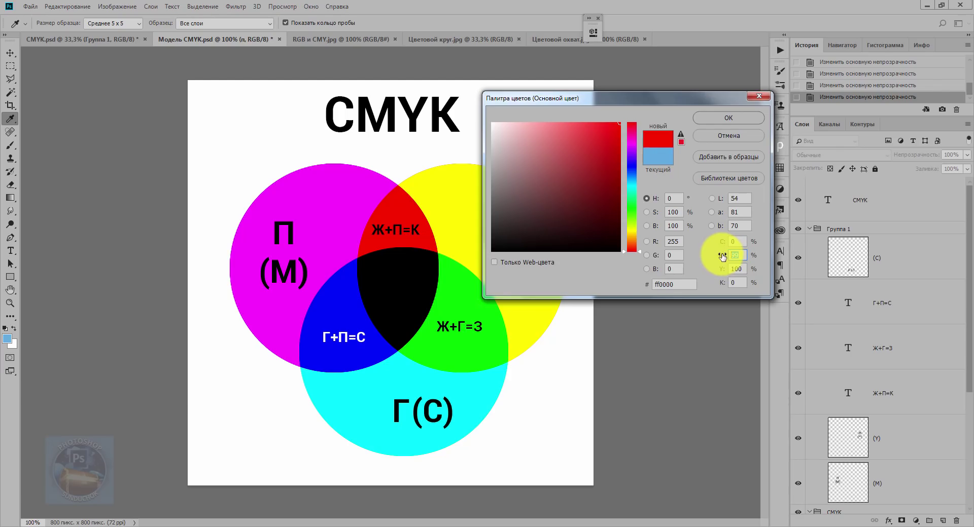
pyautogui.write('0')
pyautogui.click(721, 244)
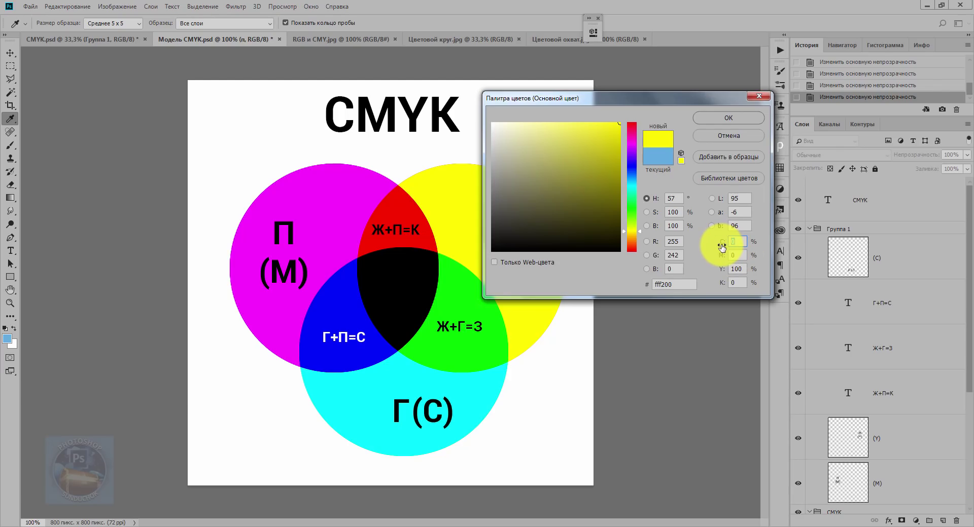
pyautogui.write('00')
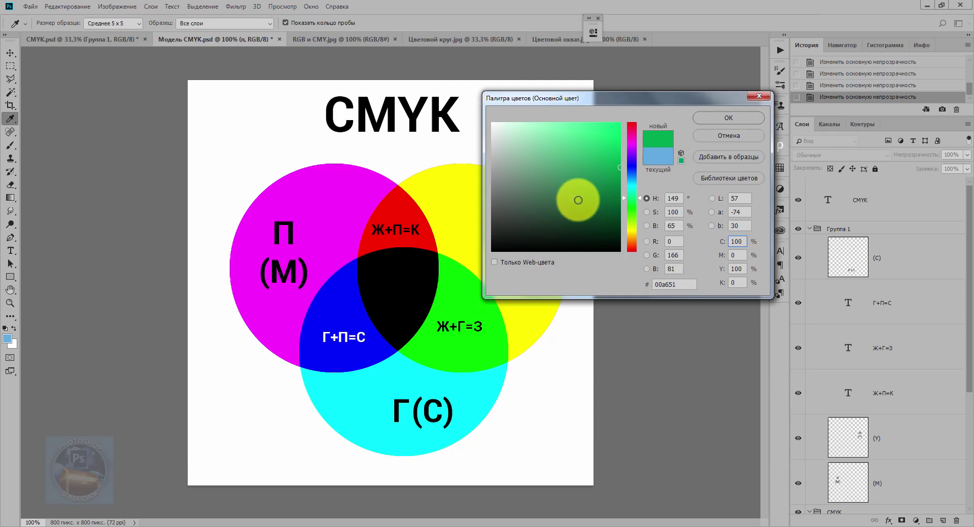
# - Set RGB green to 255 and blue to 0 for pure green 00ff00
pyautogui.doubleClick(660, 254)
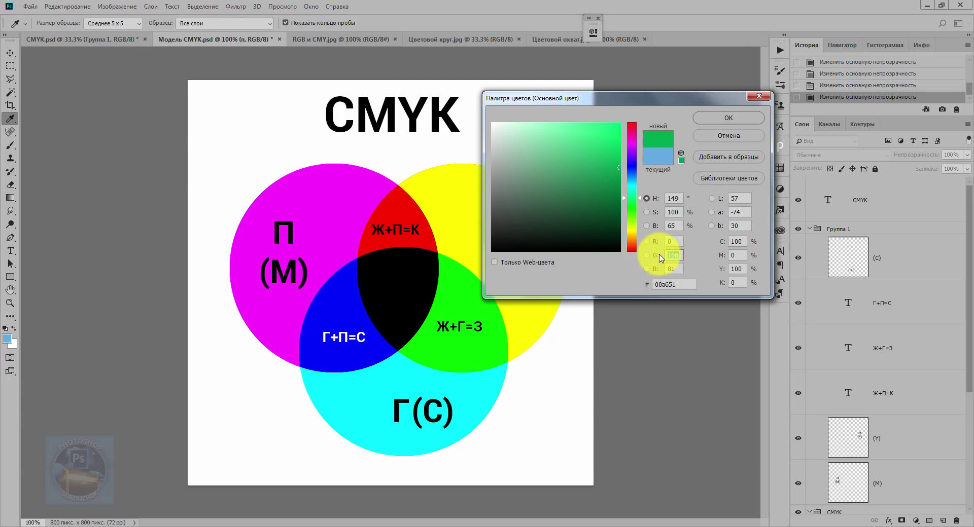
pyautogui.write('255')
pyautogui.press('Tab')
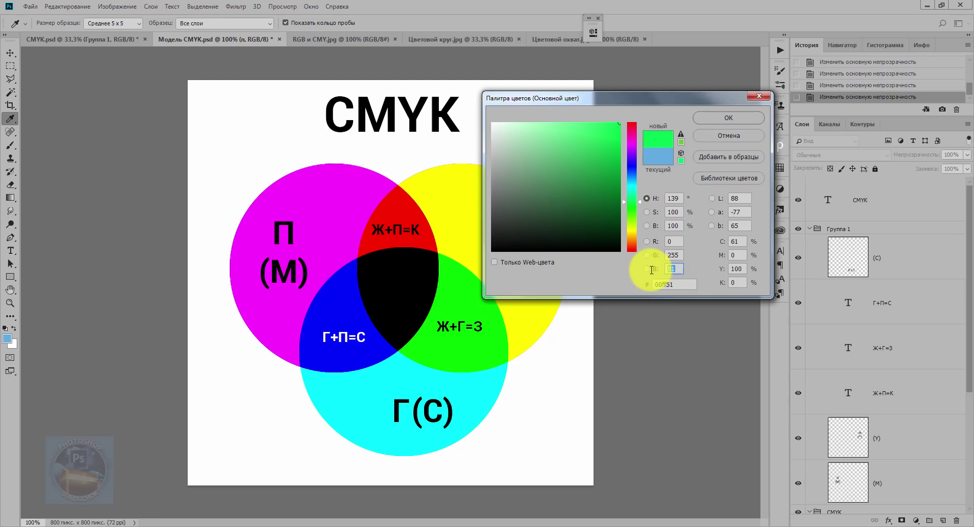
pyautogui.write('0')
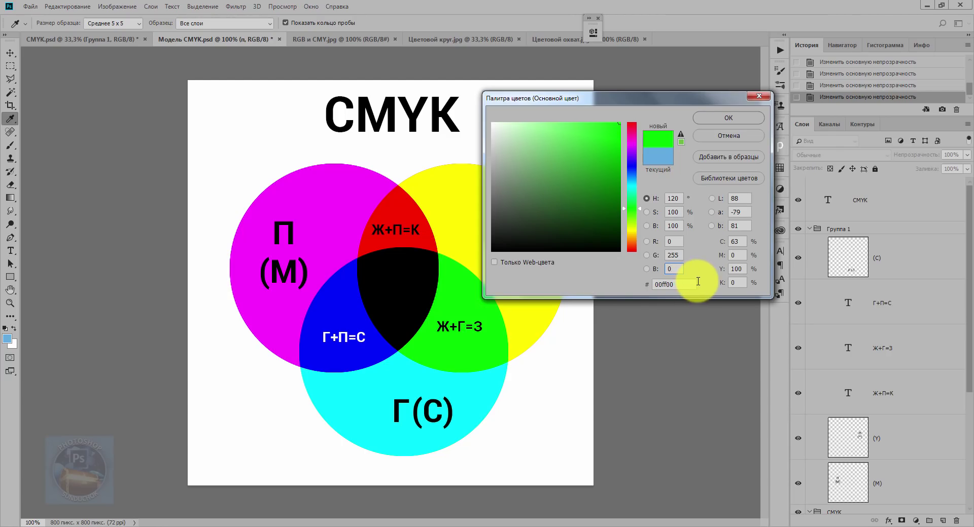
# - Mix cyan 100, magenta 100, yellow 0 in the Color Picker, producing dark blue 2e3192
pyautogui.doubleClick(733, 242)
pyautogui.write('1')
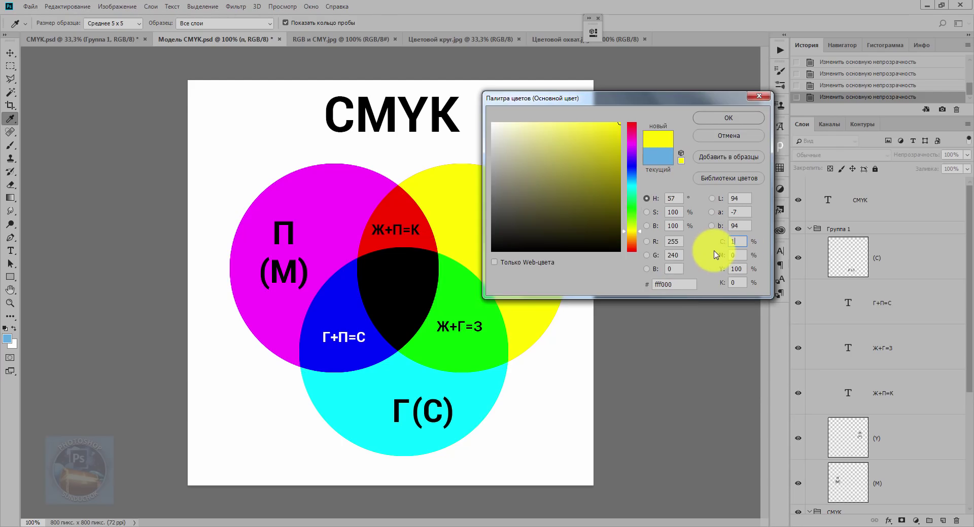
pyautogui.write('00')
pyautogui.press('Tab')
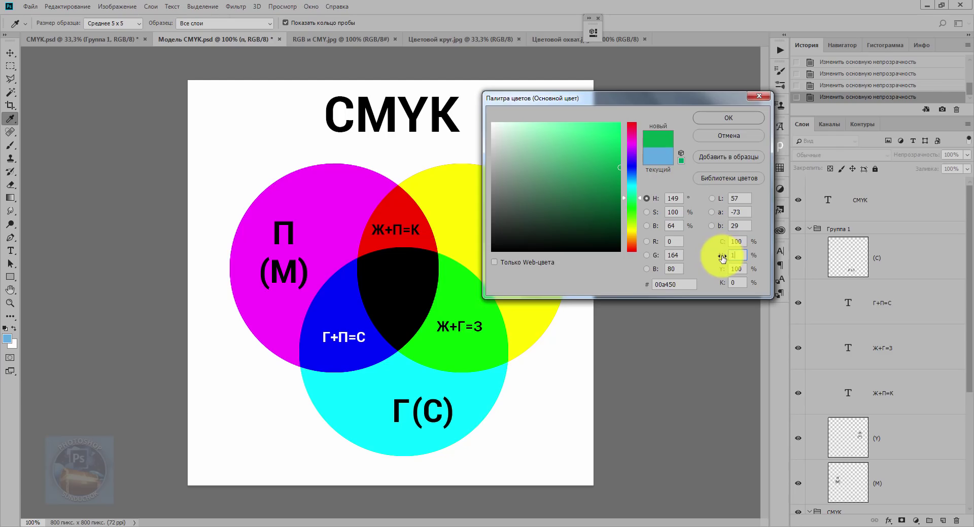
pyautogui.write('100')
pyautogui.press('Tab')
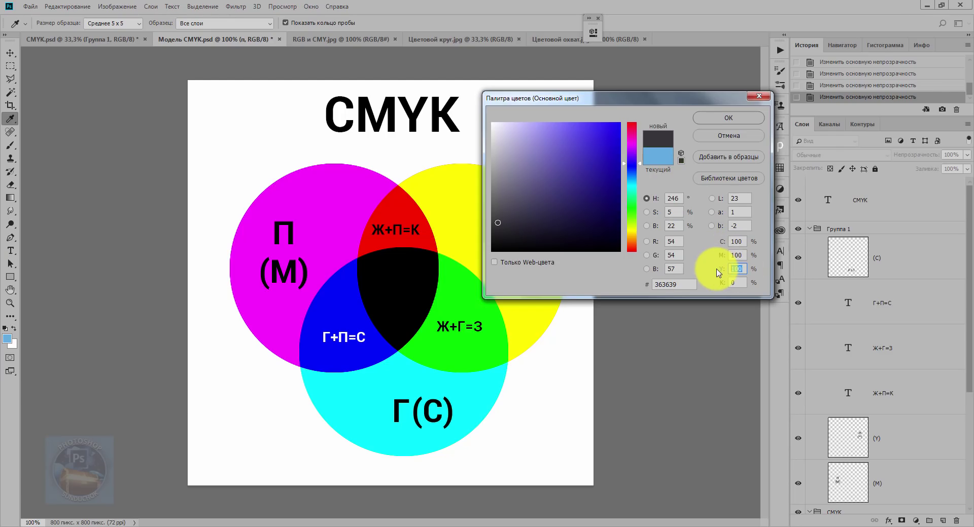
pyautogui.write('0')
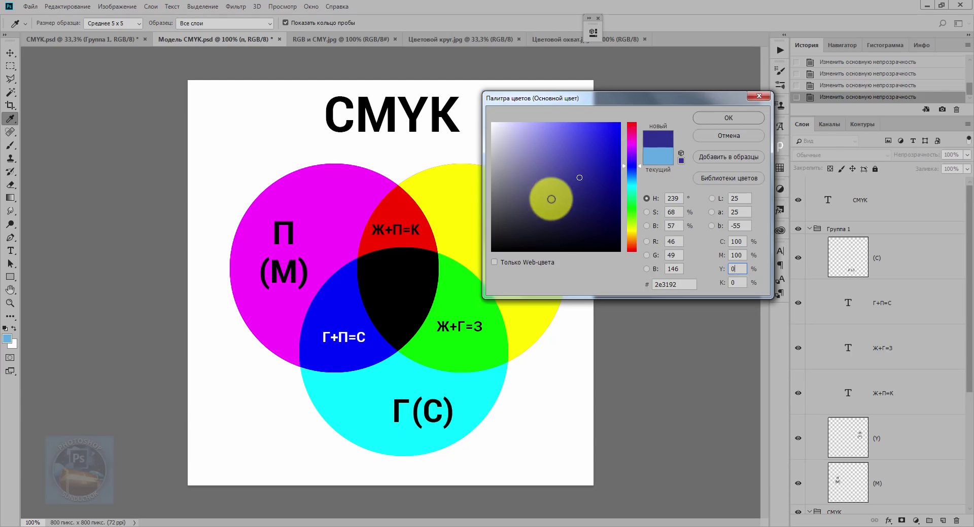
# - Set the RGB values to B 255, G 0, R 0 for pure blue
pyautogui.click(669, 268)
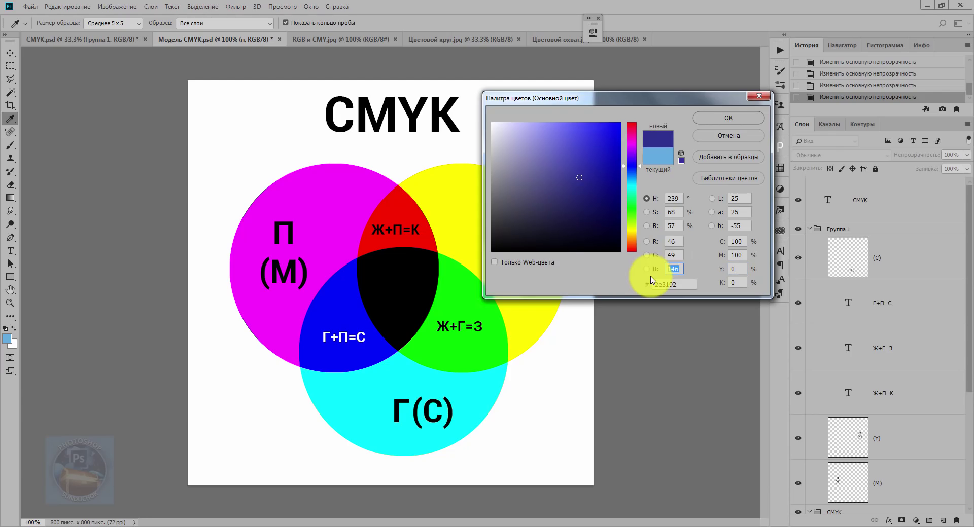
pyautogui.write('255')
pyautogui.hotkey('shift', 'Tab')
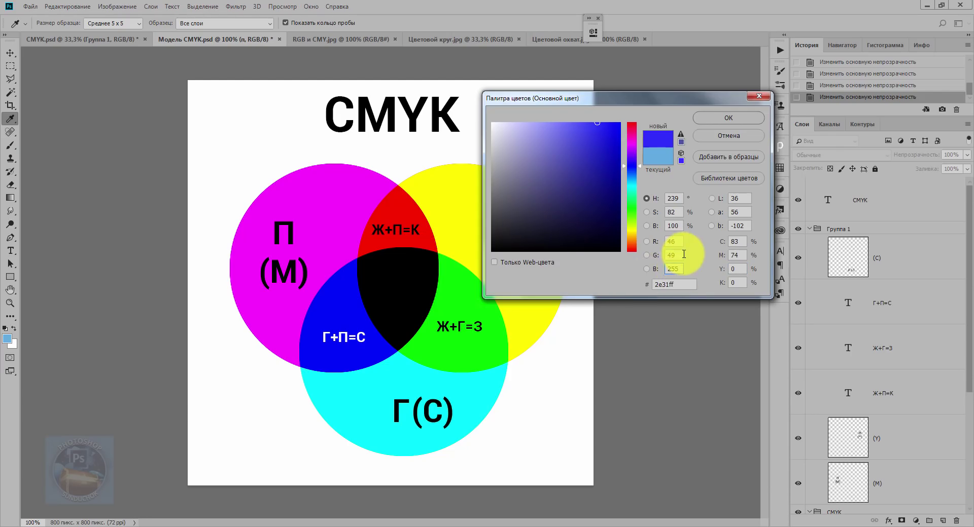
pyautogui.write('0')
pyautogui.hotkey('shift', 'Tab')
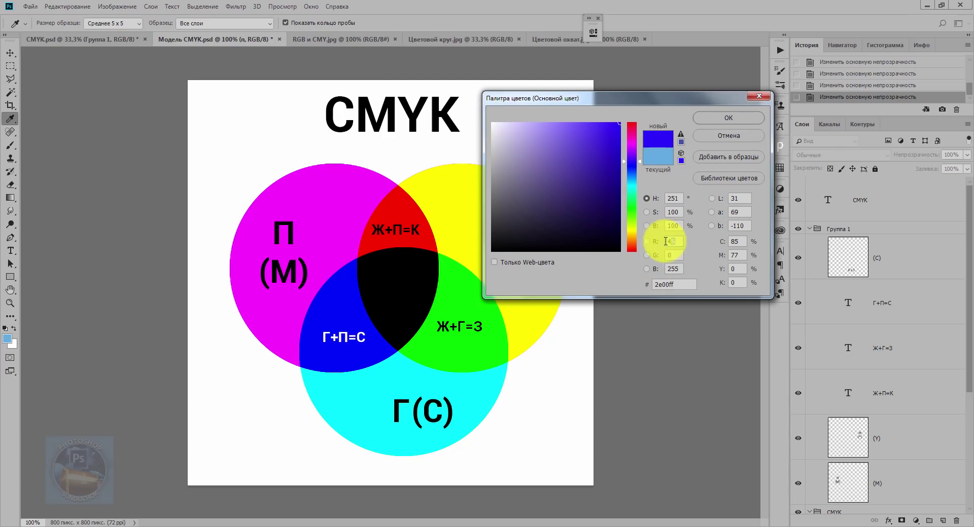
pyautogui.write('0')
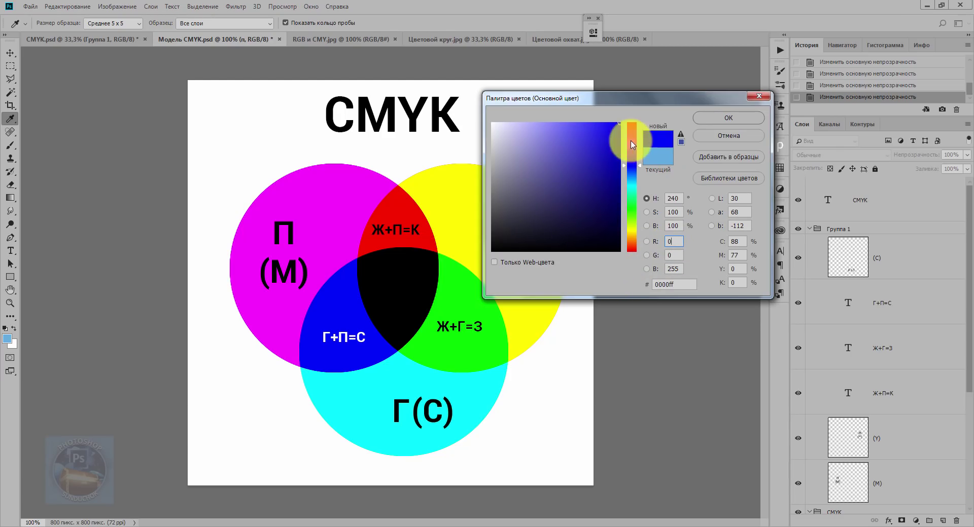
# - Cancel the Color Picker and switch to the Цветовой охват.jpg LAB/RGB/CMYK gamut chart
pyautogui.click(710, 135)
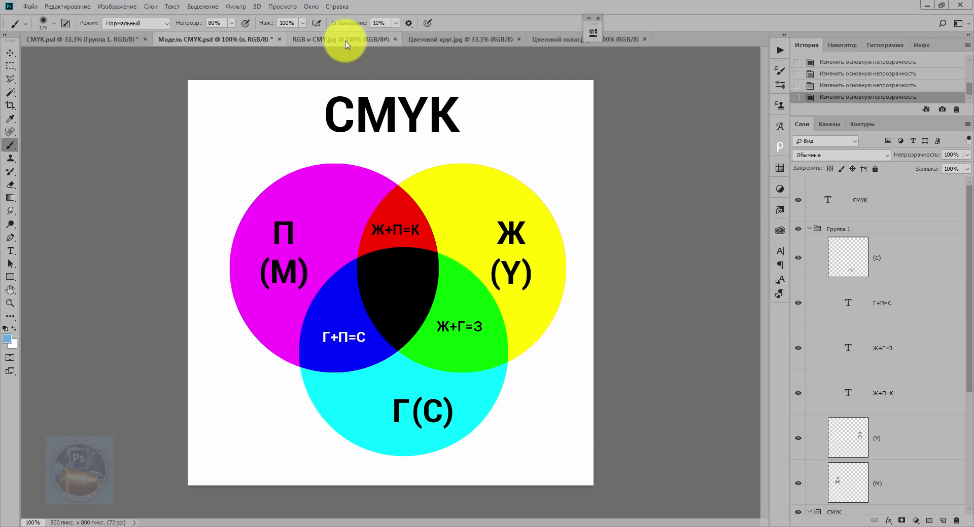
pyautogui.click(547, 41)
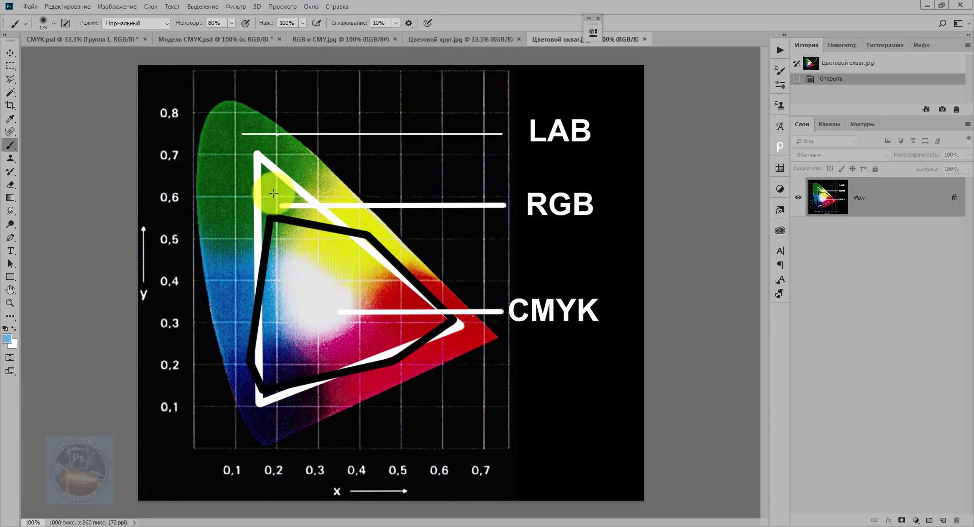
# - Switch back to the Модель CMYK.psd three-circle diagram document
pyautogui.click(239, 39)
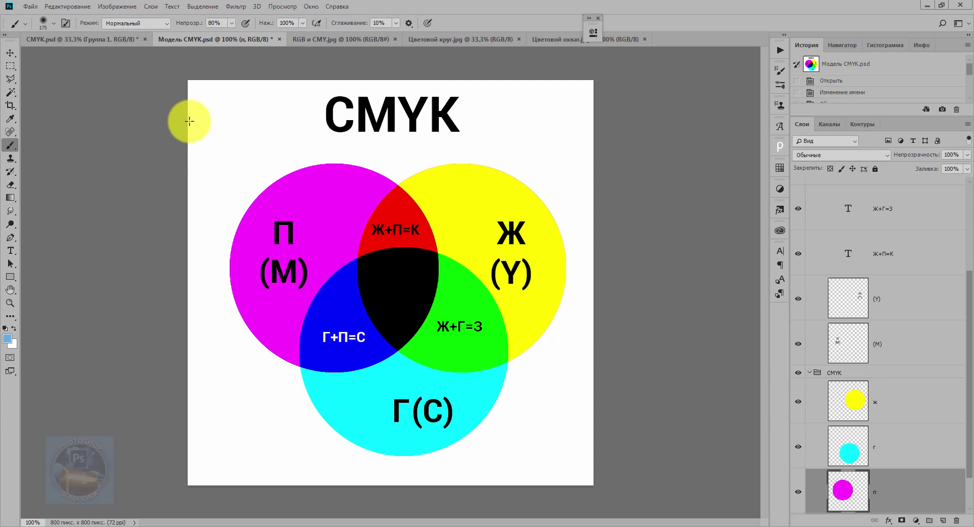
# - Show the RGB и CMY.jpg image with side-by-side overlapping-circle diagrams
pyautogui.click(303, 41)
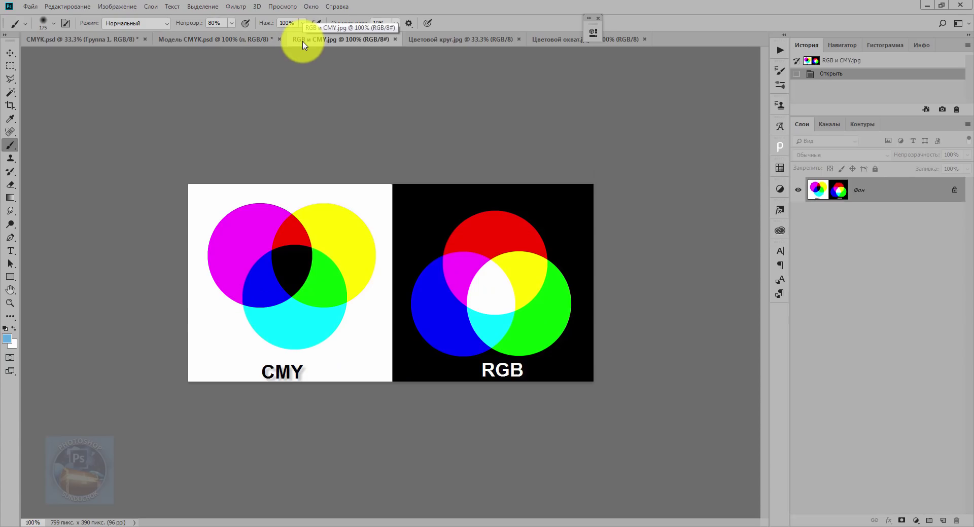